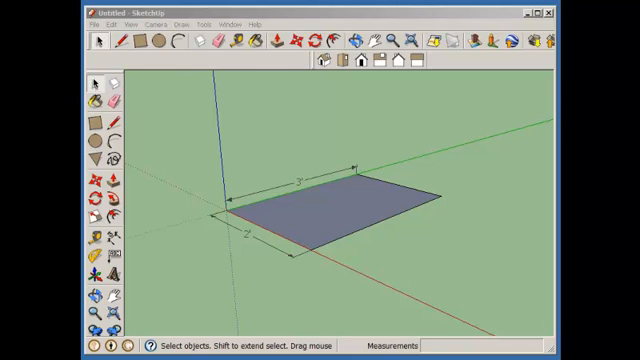
Switch to Top view and select the rectangle's right 3 ft edge
click(343, 61)
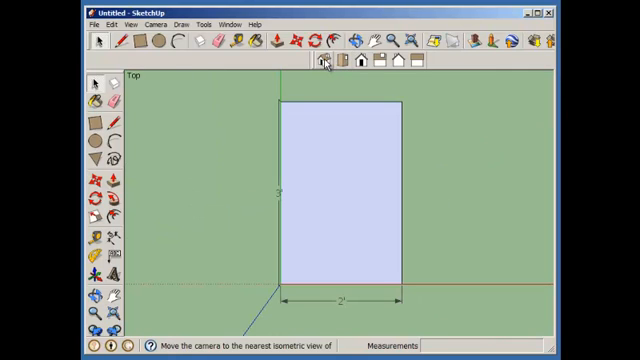
click(114, 122)
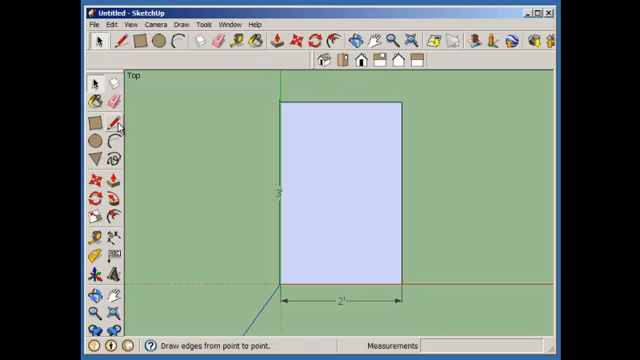
click(95, 83)
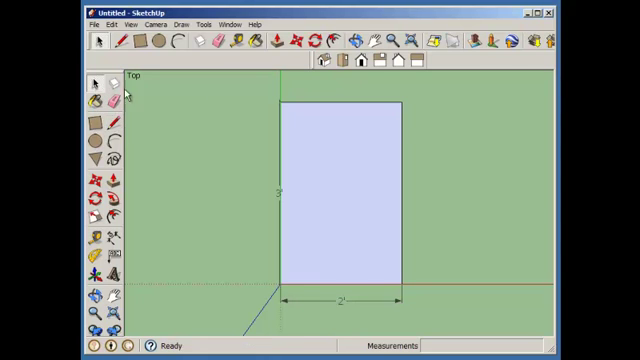
click(402, 125)
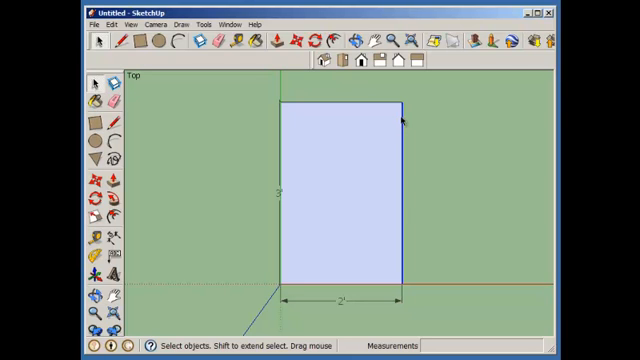
Divide the right edge into 3 equal 1 ft segments via the context menu
right_click(403, 122)
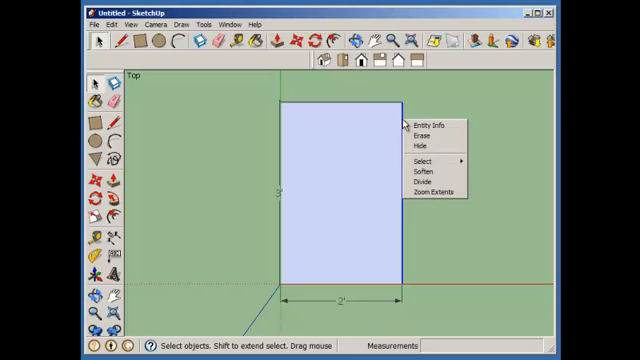
click(440, 183)
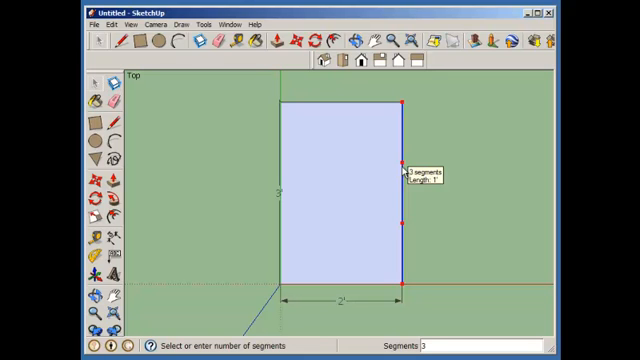
click(403, 170)
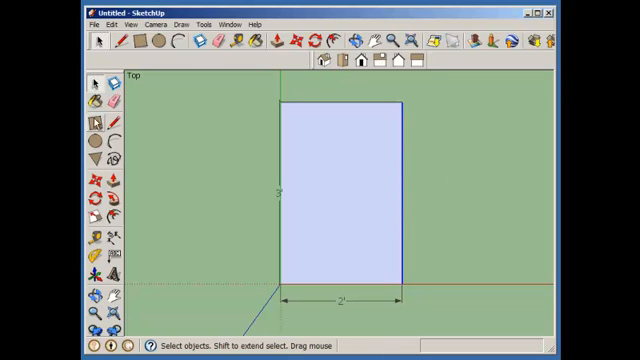
click(338, 103)
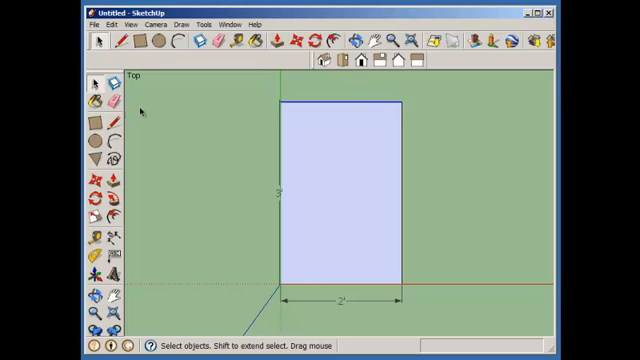
Draw two horizontal lines at the division points and a vertical midline, splitting the rectangle into six squares
click(113, 122)
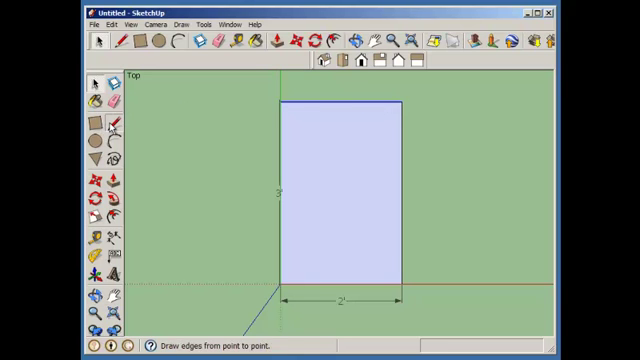
click(402, 160)
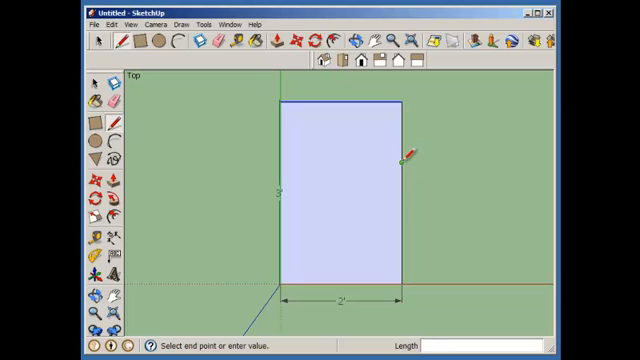
click(282, 161)
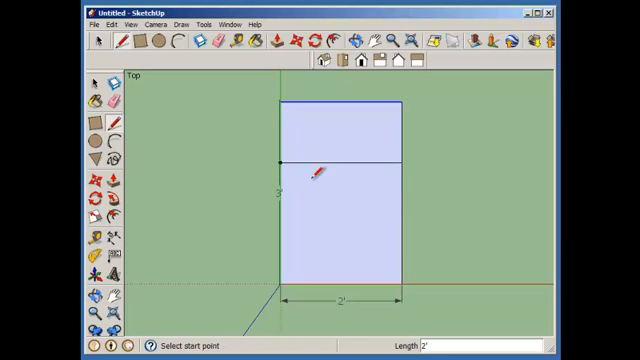
click(402, 224)
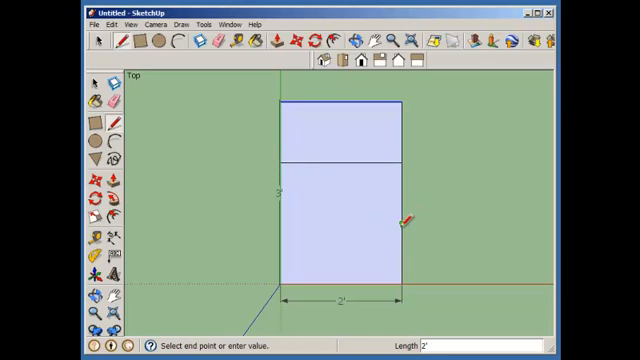
click(282, 224)
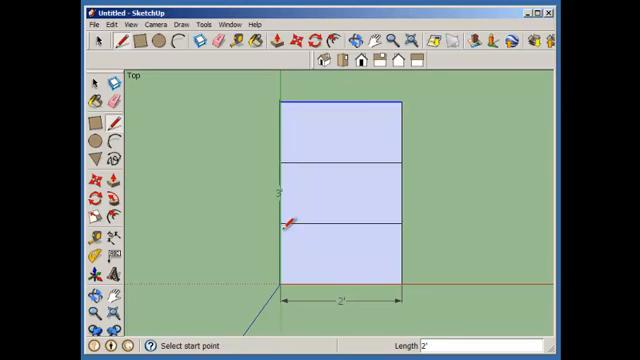
click(350, 101)
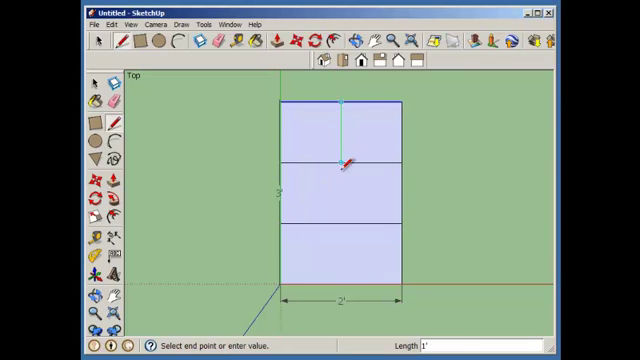
click(342, 287)
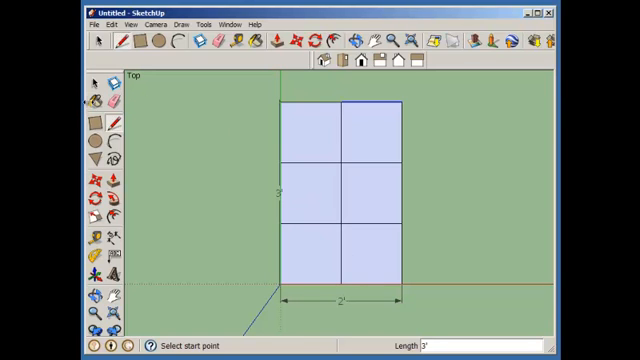
Paint the top-left, middle-right and bottom-left squares red with the Paint Bucket
click(98, 103)
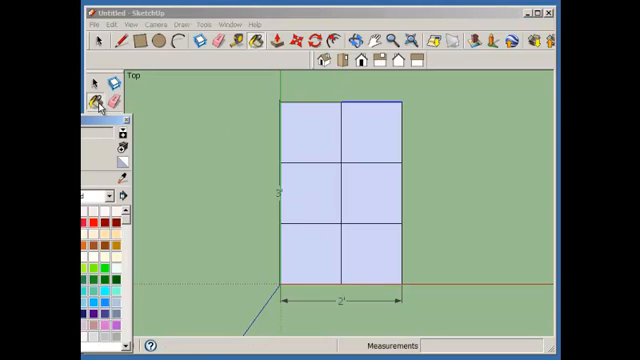
click(312, 132)
click(372, 192)
click(312, 252)
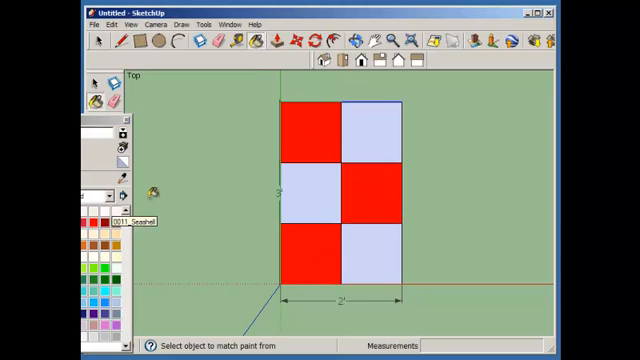
key(Escape)
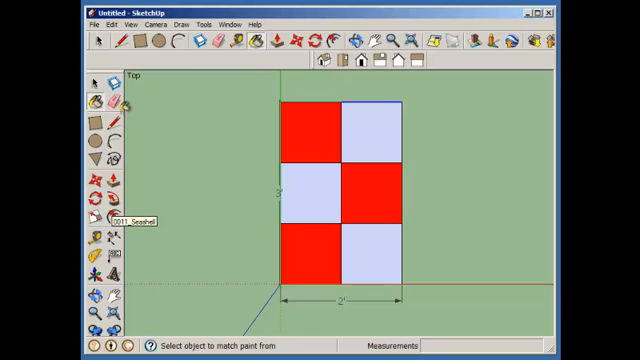
click(95, 83)
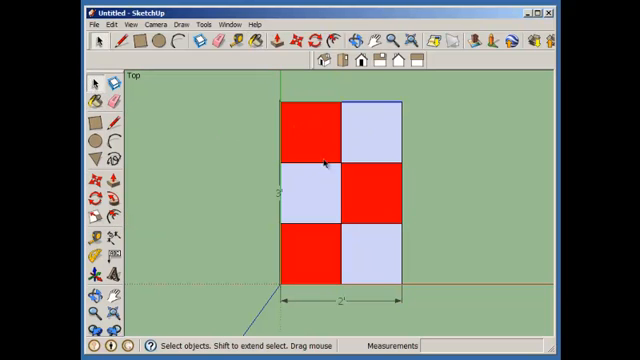